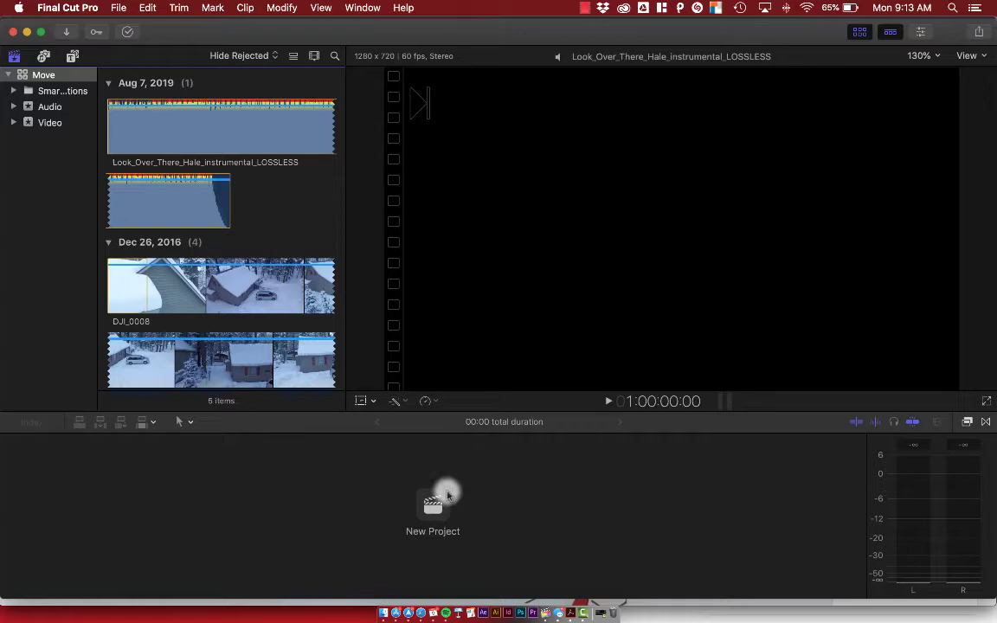
# Create a new project named 'Move' with custom 1080p HD, 23.98p video settings
pyautogui.click(435, 507)
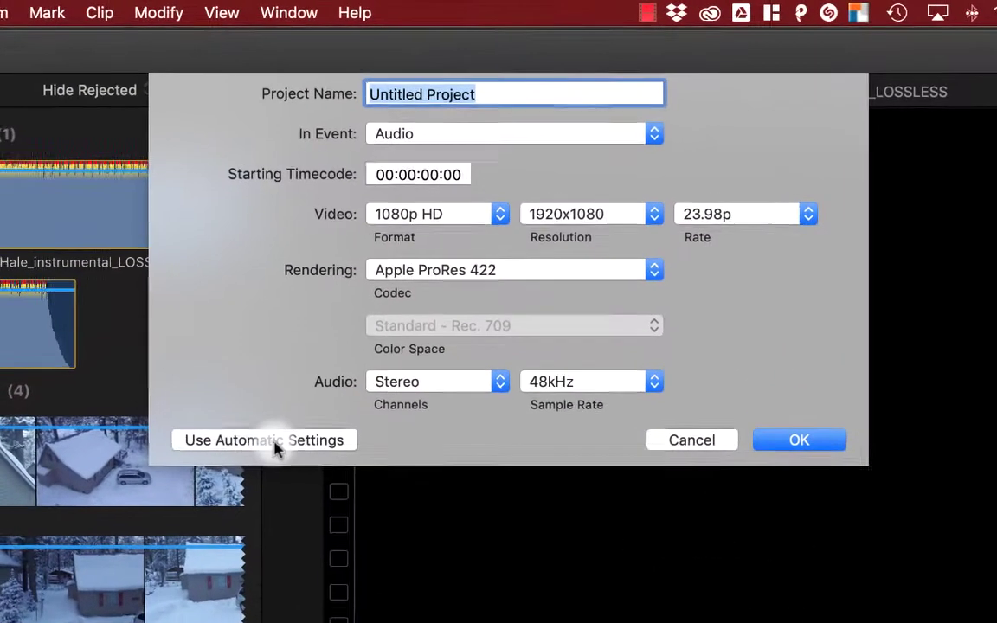
pyautogui.click(327, 320)
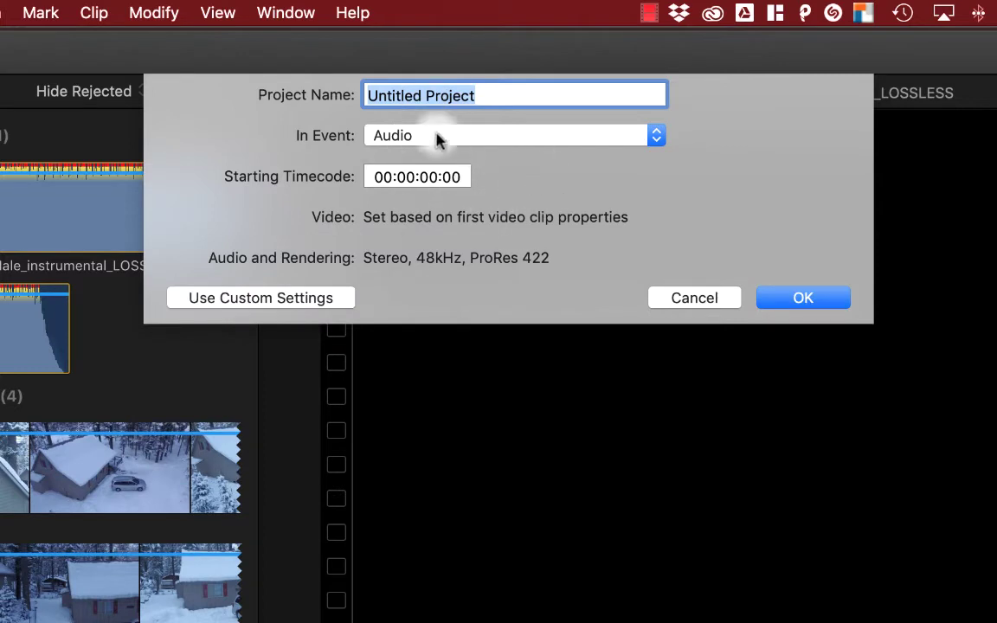
pyautogui.write('Move')
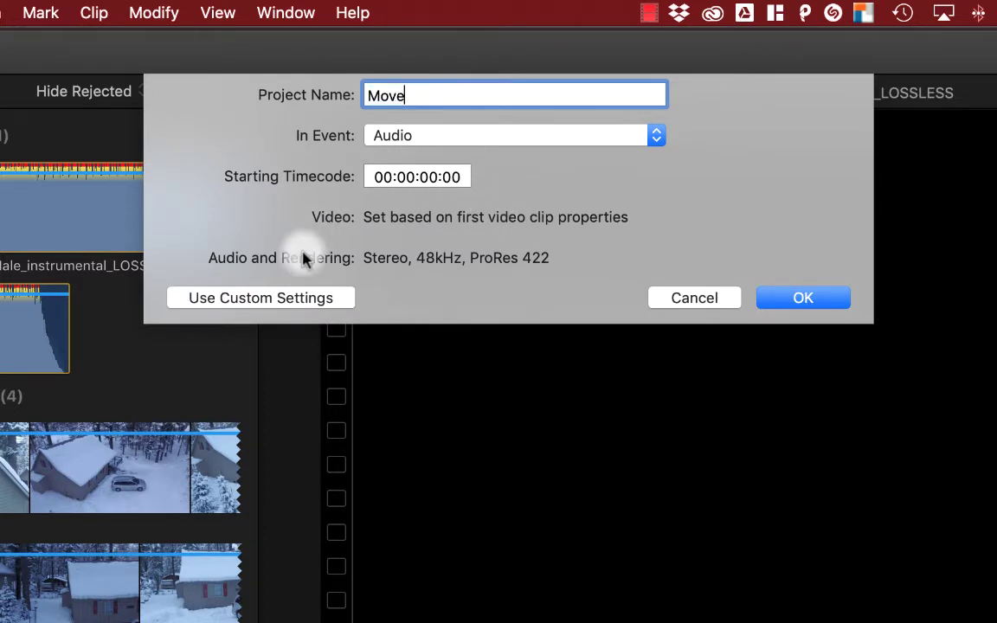
pyautogui.click(245, 302)
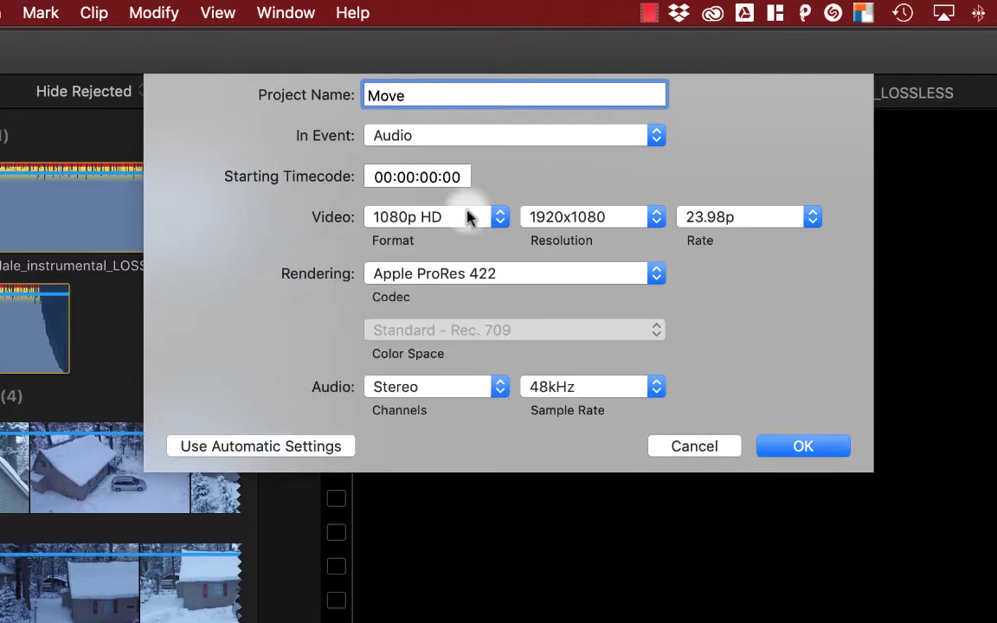
pyautogui.click(409, 224)
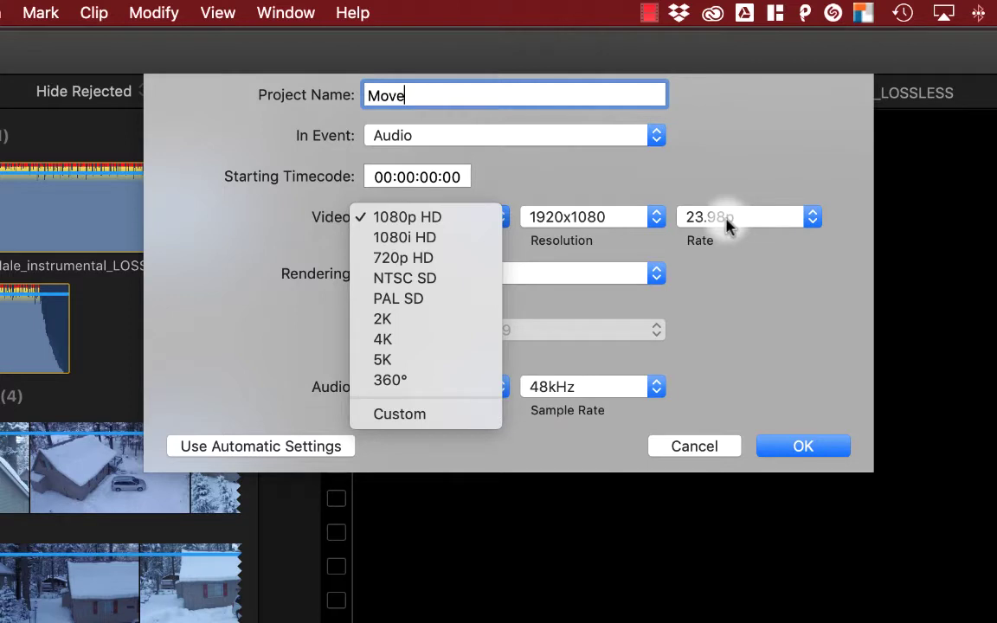
pyautogui.click(743, 282)
pyautogui.click(826, 441)
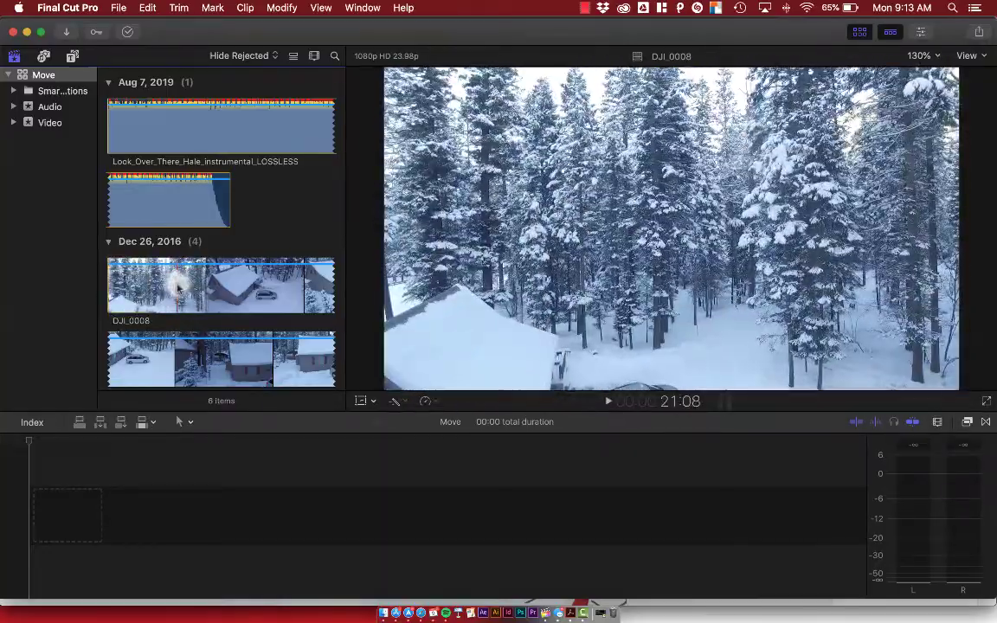
# Mark a 09:11 range in the DJI_0008 clip and place it at the Move timeline's start
pyautogui.scroll(-2, 178, 277)
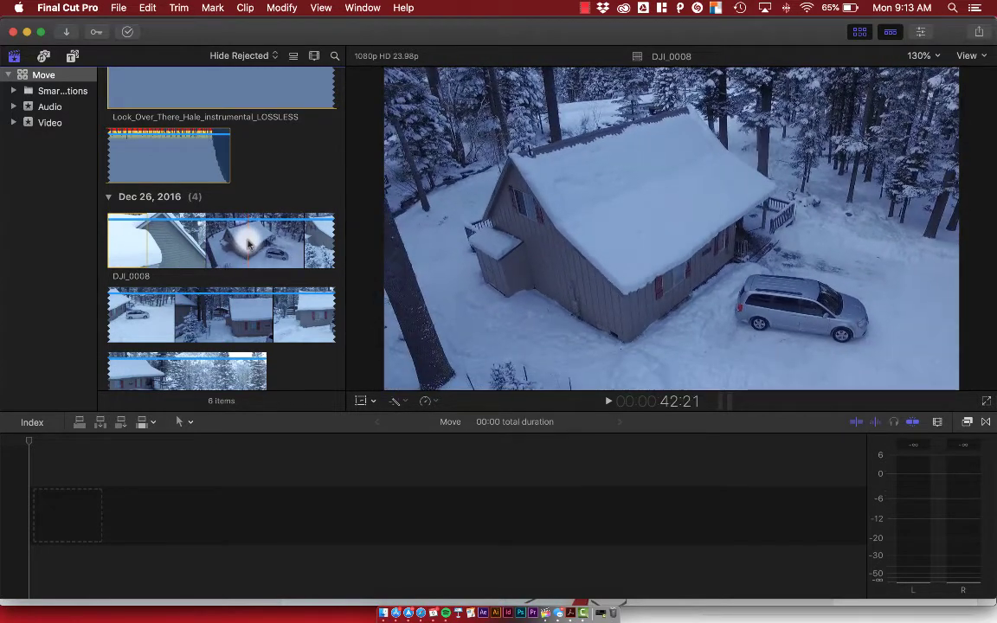
pyautogui.press('i')
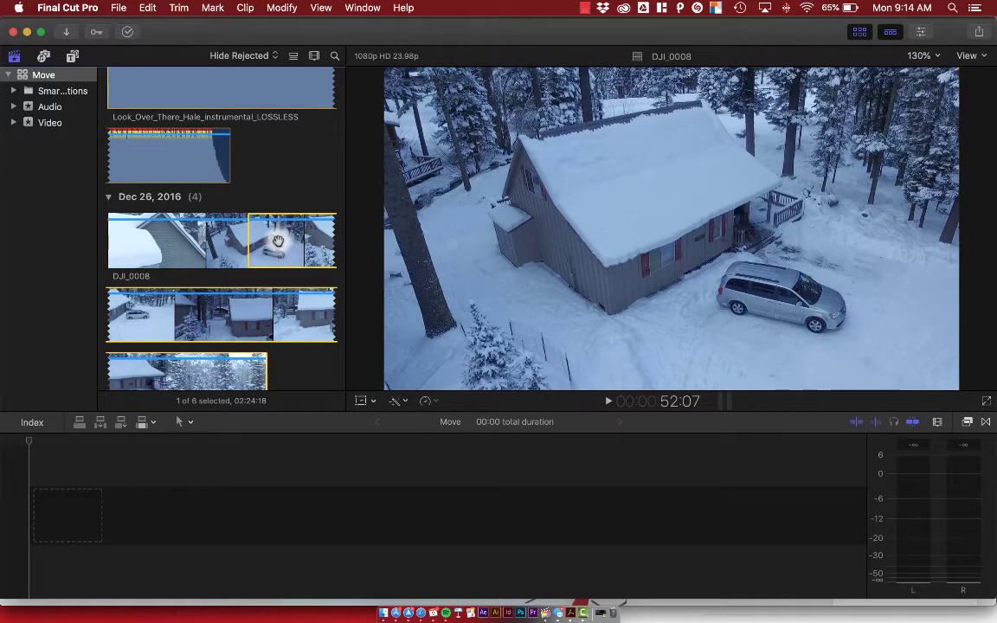
pyautogui.press('o')
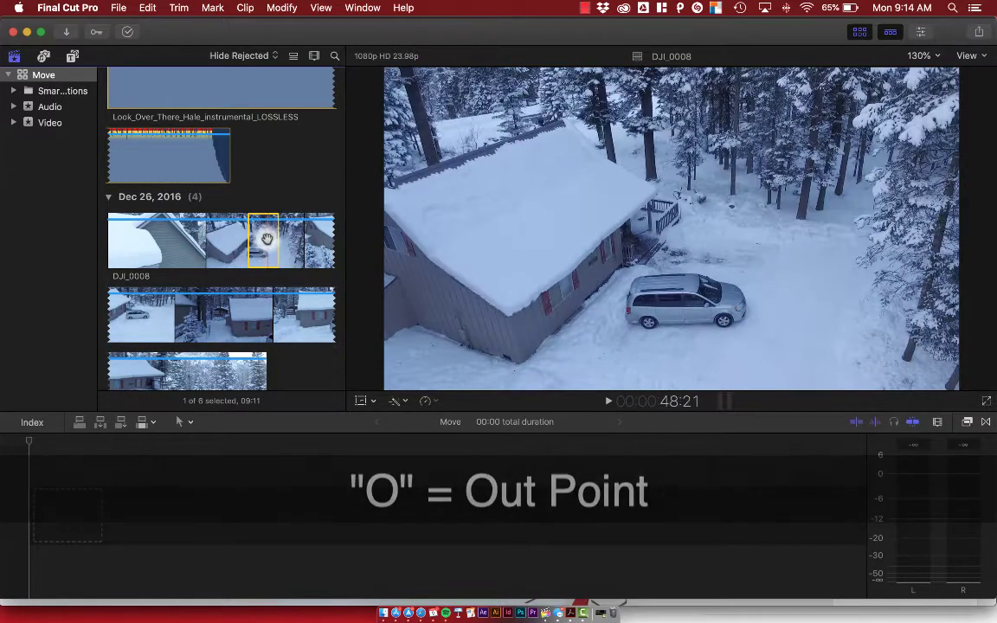
pyautogui.moveTo(262, 227); pyautogui.dragTo(155, 511)
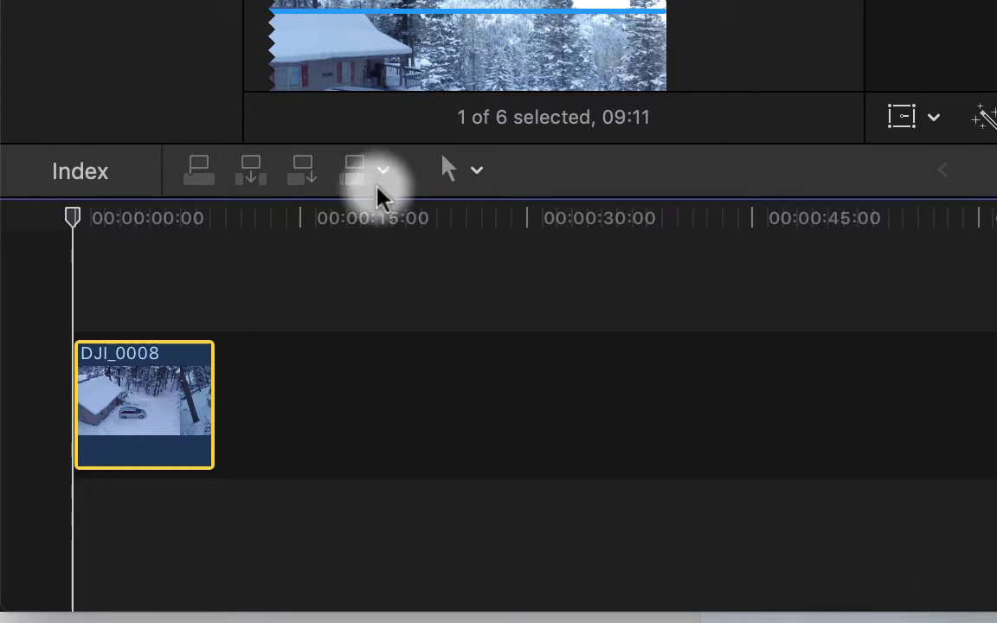
pyautogui.click(383, 172)
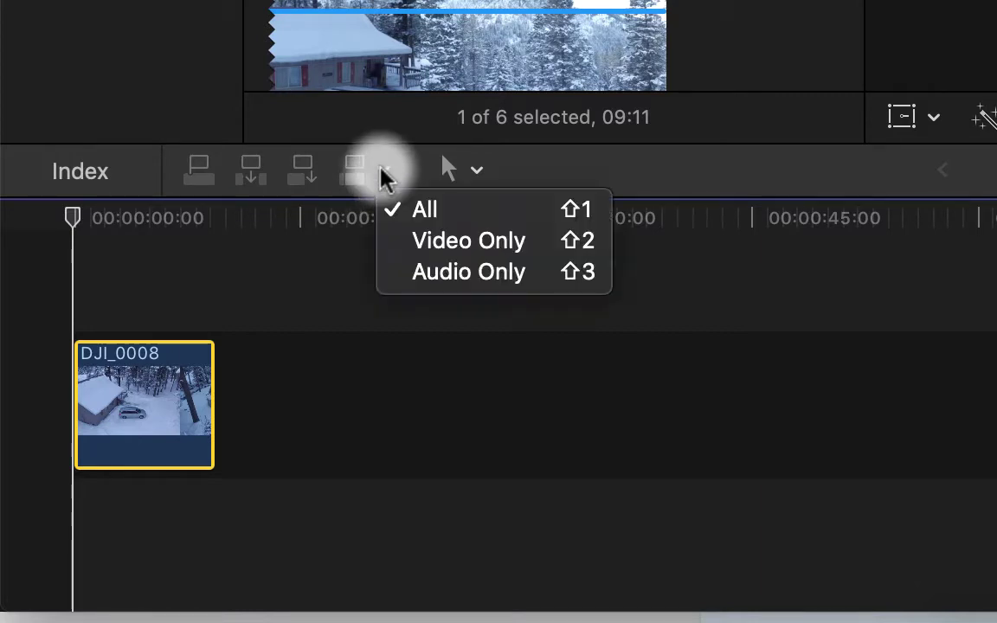
pyautogui.click(459, 262)
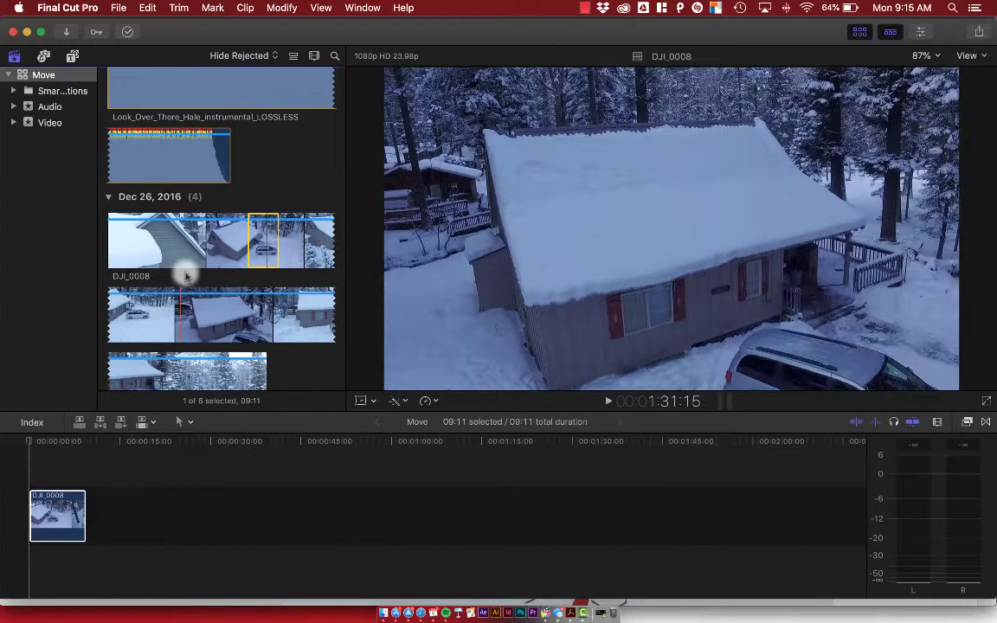
# Select a roughly six-second range of DJI_0009 and add it to the timeline
pyautogui.scroll(-5, 183, 285)
pyautogui.scroll(-2, 181, 294)
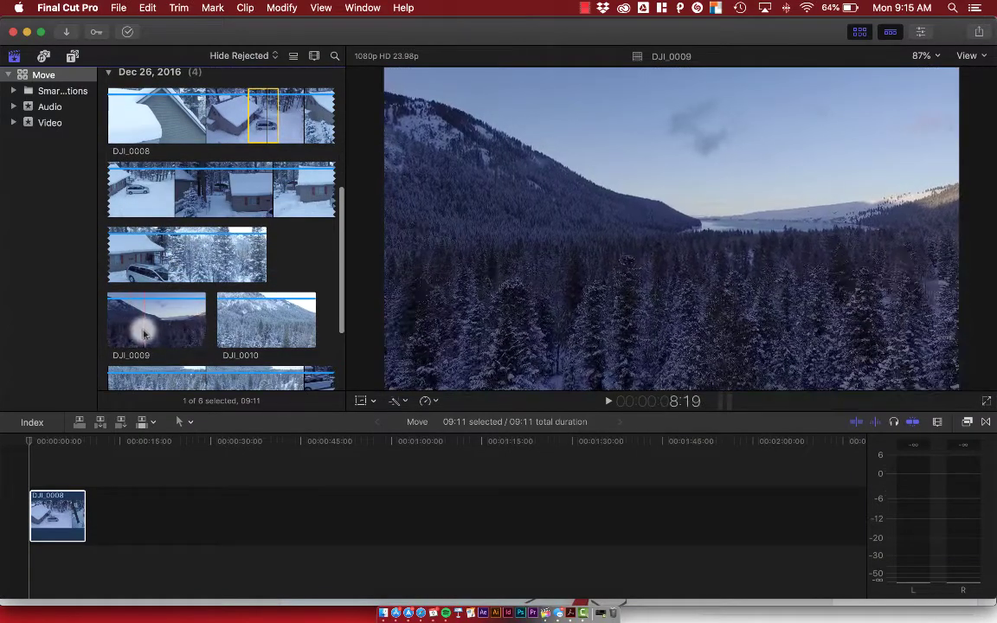
pyautogui.click(135, 333)
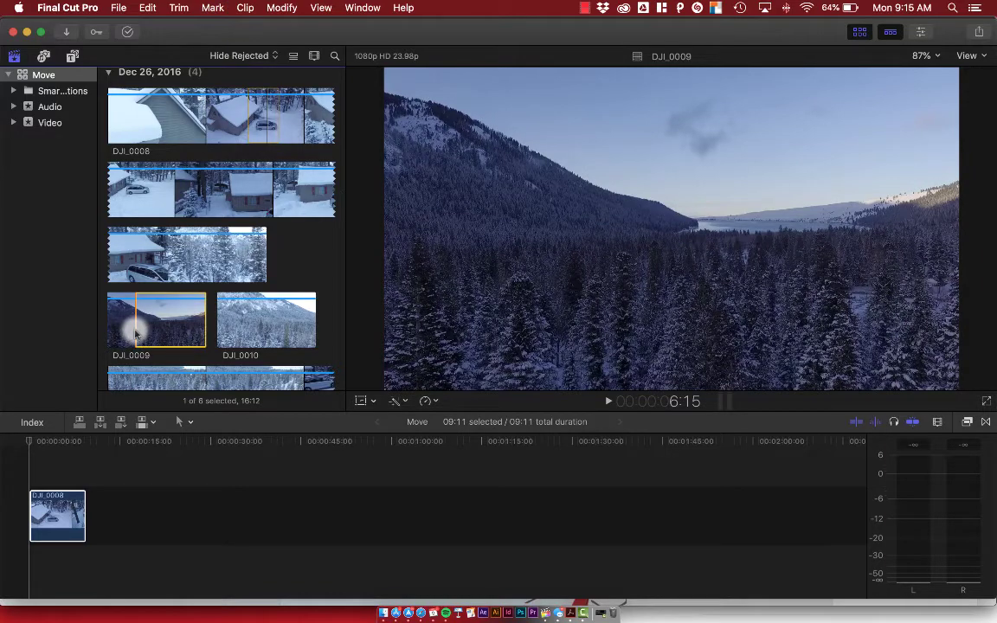
pyautogui.moveTo(135, 334); pyautogui.dragTo(95, 513)
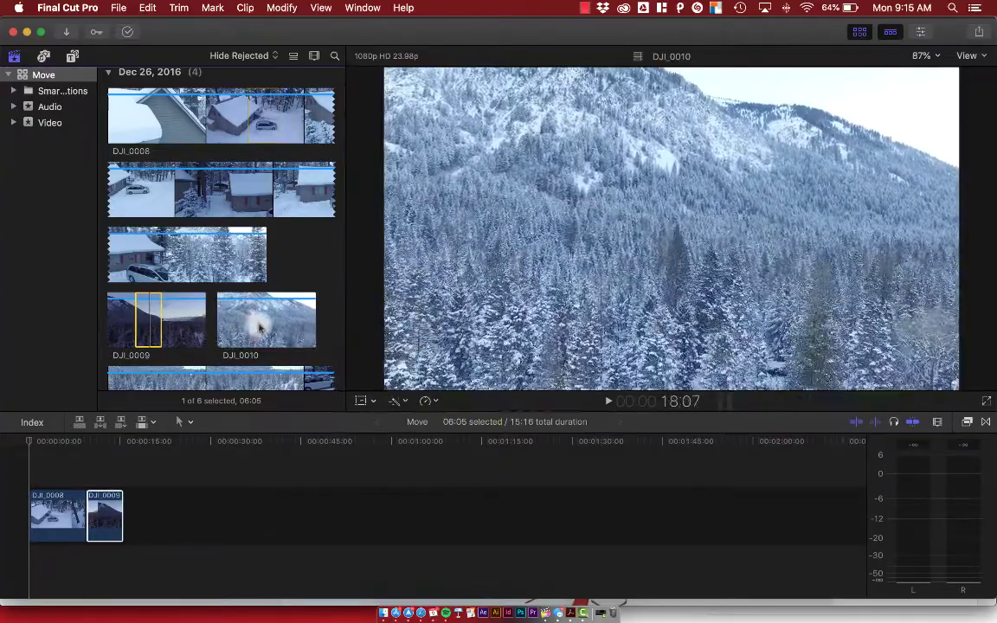
# Mark a range in DJI_0010 and add it after DJI_0009 on the timeline
pyautogui.press('i')
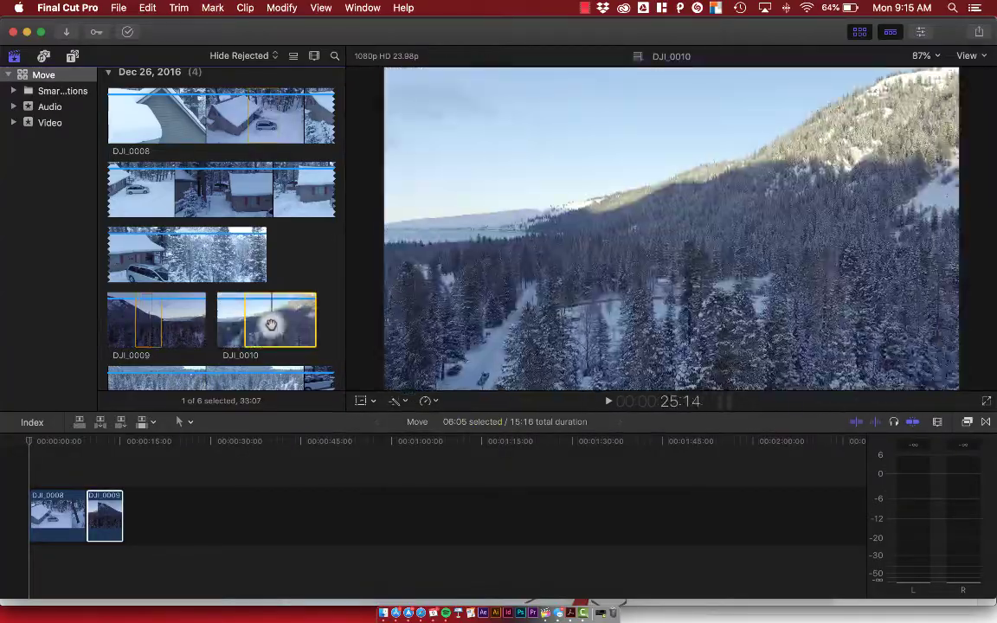
pyautogui.press('o')
pyautogui.moveTo(258, 319); pyautogui.dragTo(174, 500)
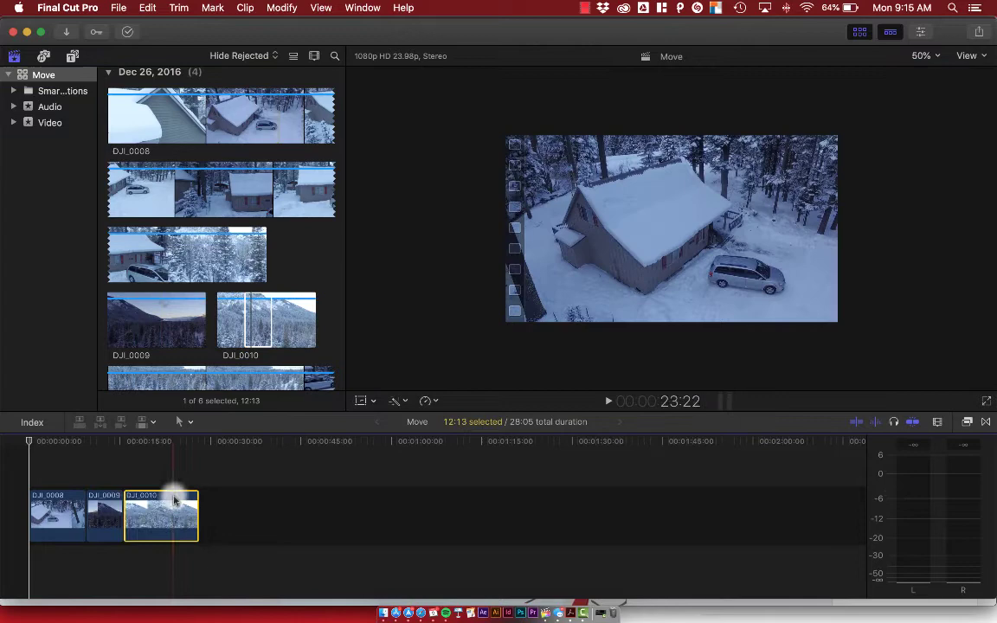
# Mark a second, roughly 8-second DJI_0010 range and append it, totalling 36:16
pyautogui.scroll(-2, 156, 296)
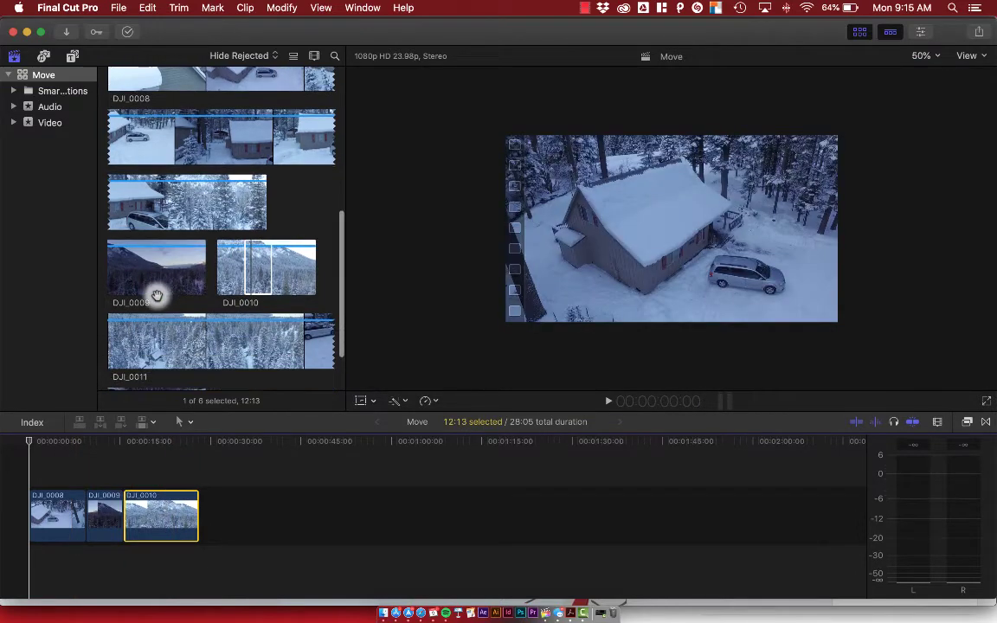
pyautogui.scroll(1, 169, 197)
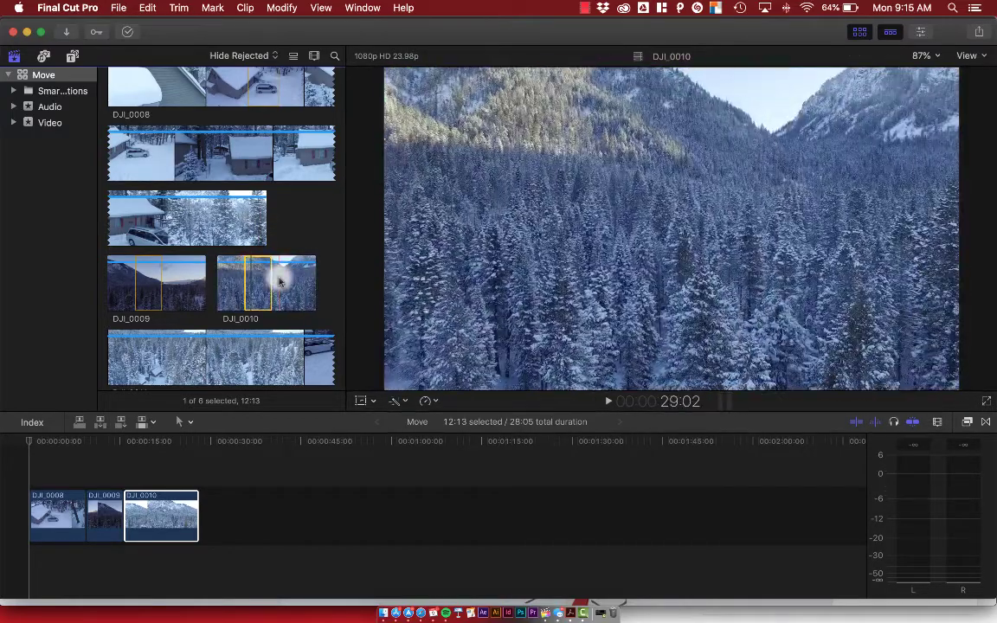
pyautogui.press('i')
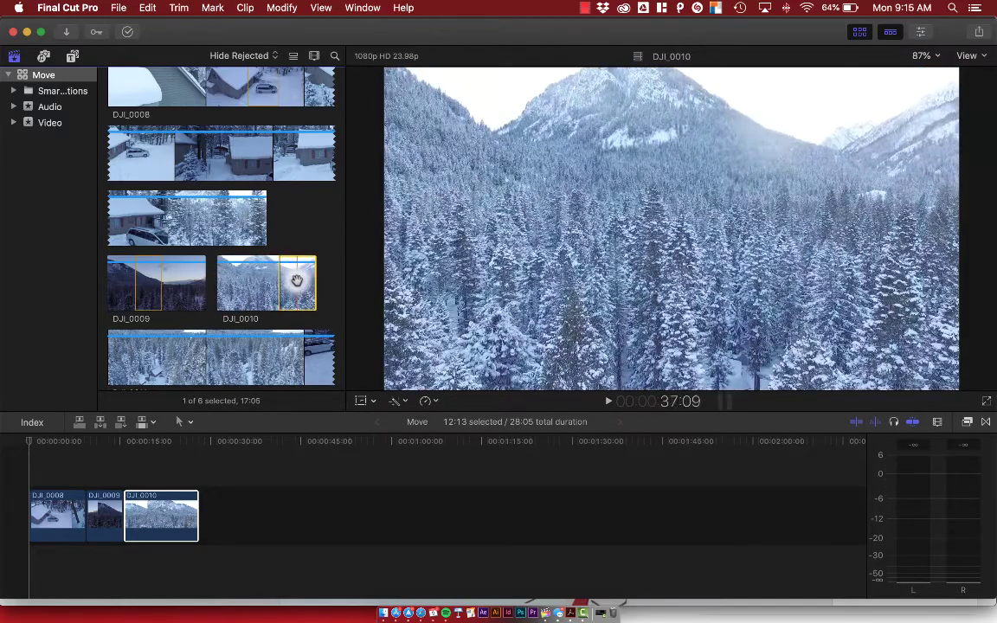
pyautogui.press('o')
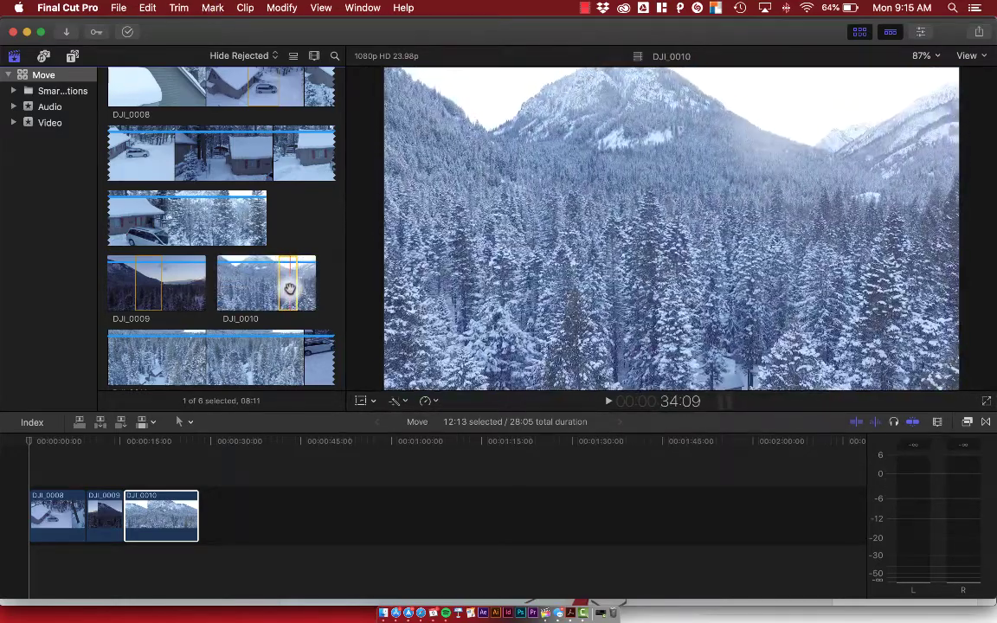
pyautogui.moveTo(289, 289); pyautogui.dragTo(249, 498)
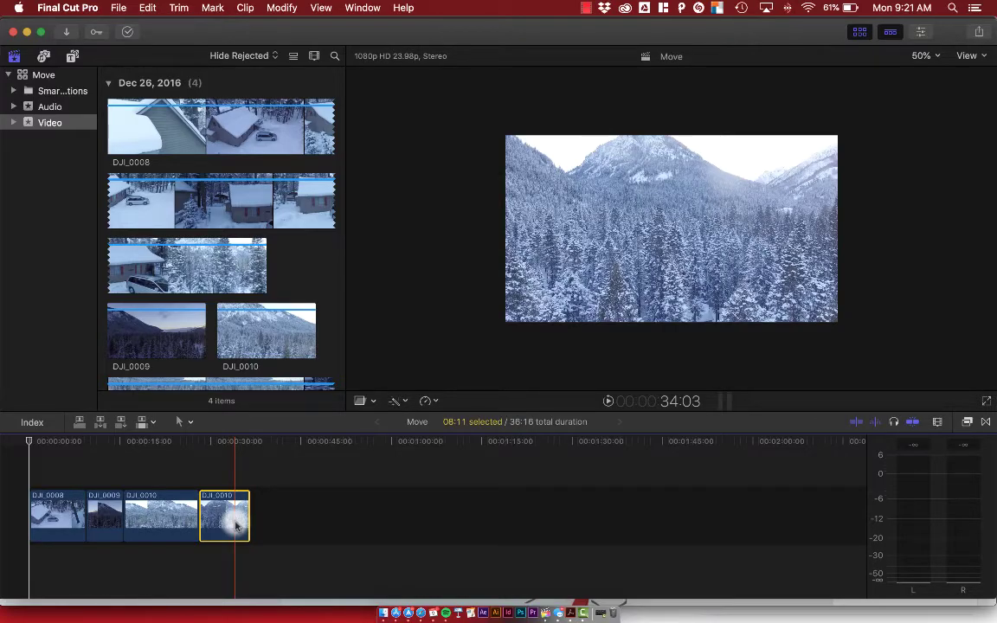
# Drag Look_Over_There_Hale_instrumental_LOSSLESS from the Audio collection beneath the four drone clips
pyautogui.click(41, 75)
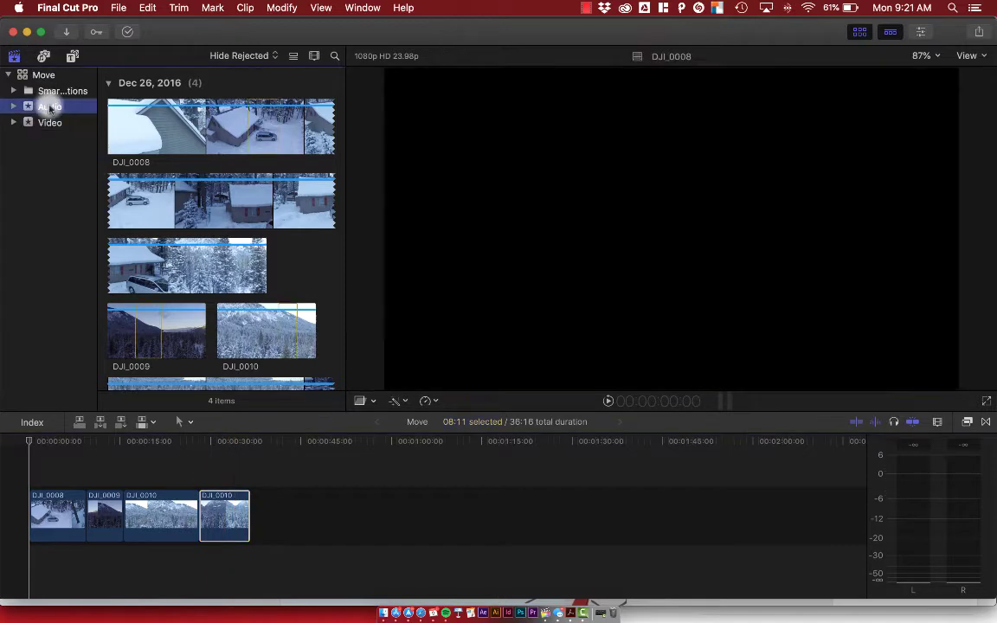
pyautogui.click(45, 106)
pyautogui.moveTo(145, 219); pyautogui.dragTo(34, 566)
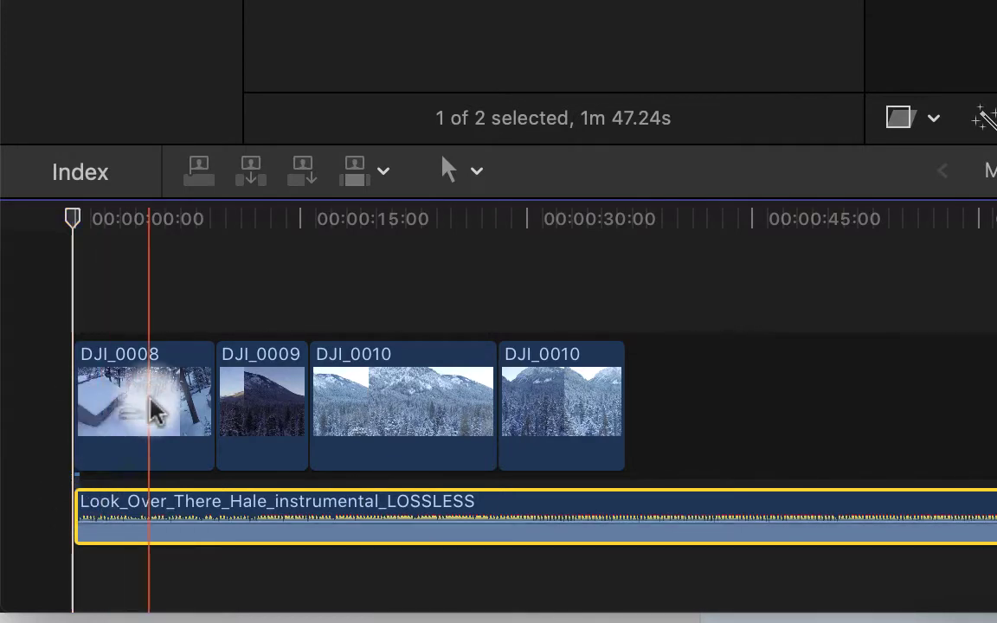
pyautogui.moveTo(151, 411)
pyautogui.mouseDown()
pyautogui.moveTo(157, 382)
pyautogui.moveTo(234, 355)
pyautogui.moveTo(214, 463)
pyautogui.moveTo(152, 398)
pyautogui.moveTo(182, 436)
pyautogui.moveTo(167, 396)
pyautogui.moveTo(152, 403)
pyautogui.mouseUp()
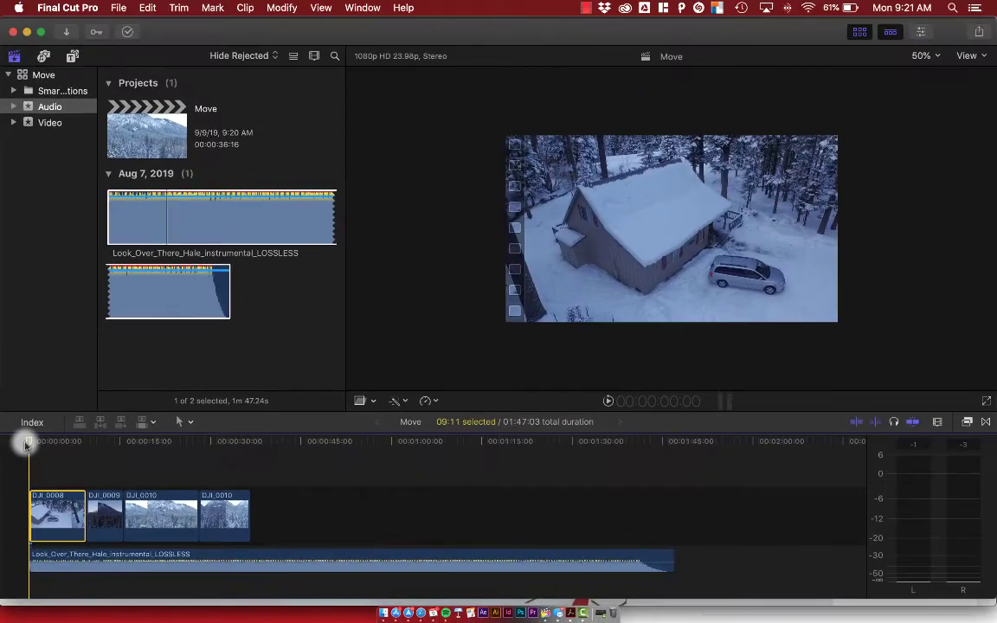
# Insert a Gap generator at the timeline start and set its duration to 1 frame
pyautogui.click(148, 7)
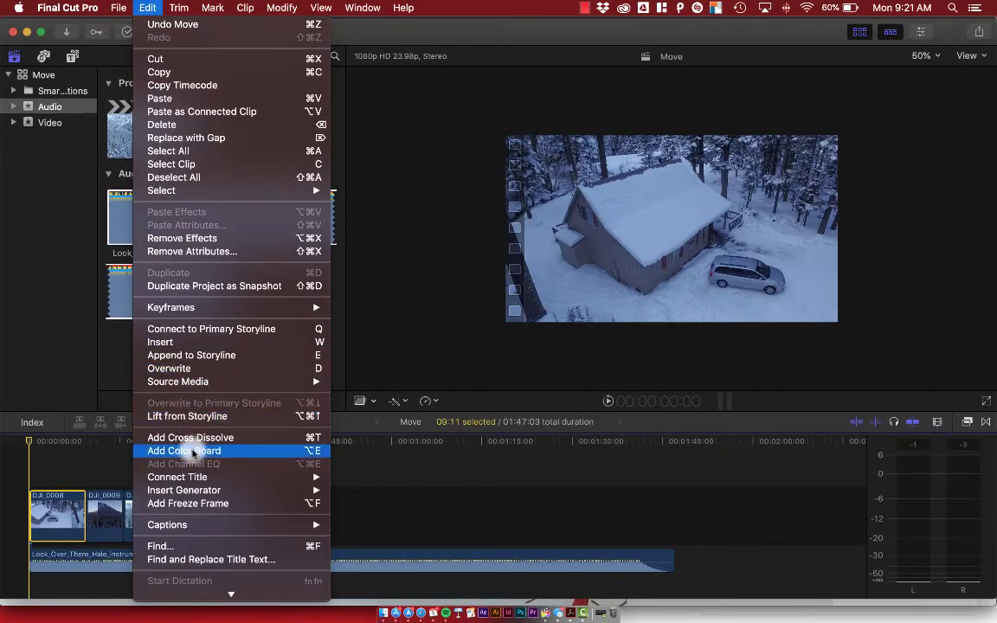
pyautogui.moveTo(201, 487)
pyautogui.click(350, 503)
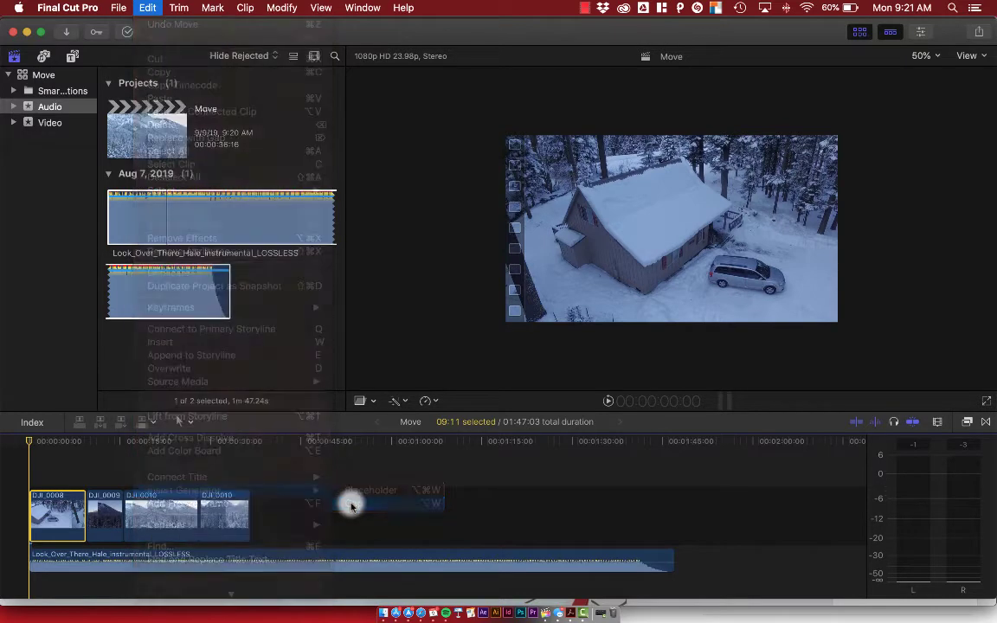
pyautogui.click(35, 514)
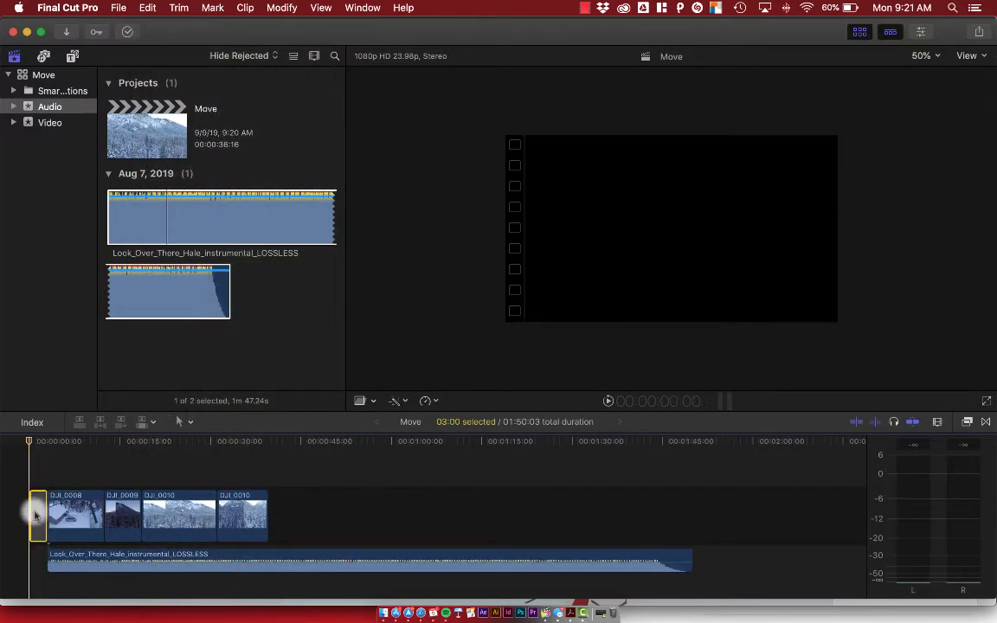
pyautogui.hotkey('ctrl', 'd')
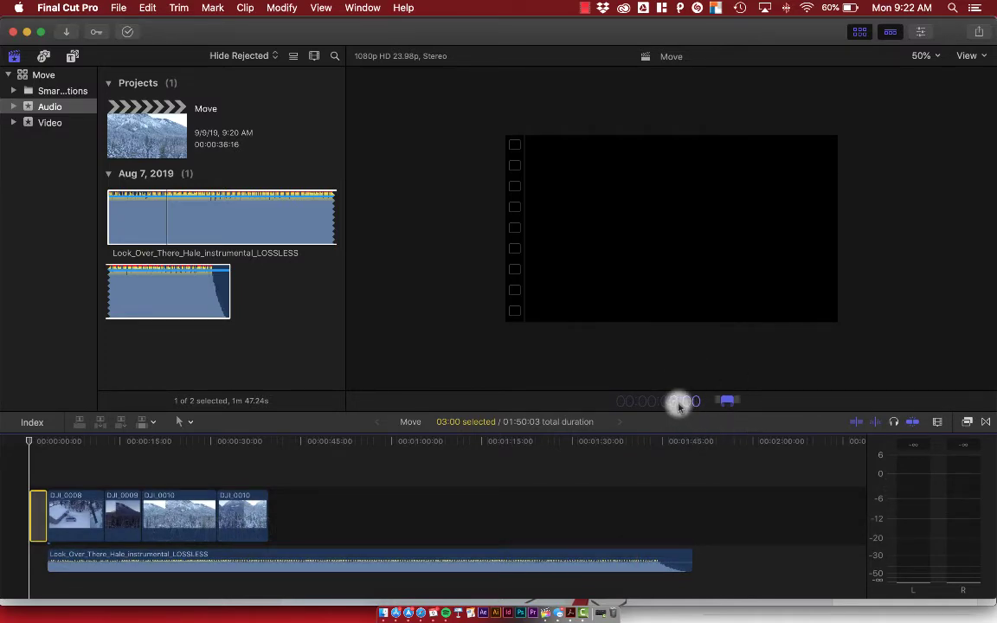
pyautogui.write('1')
pyautogui.press('Return')
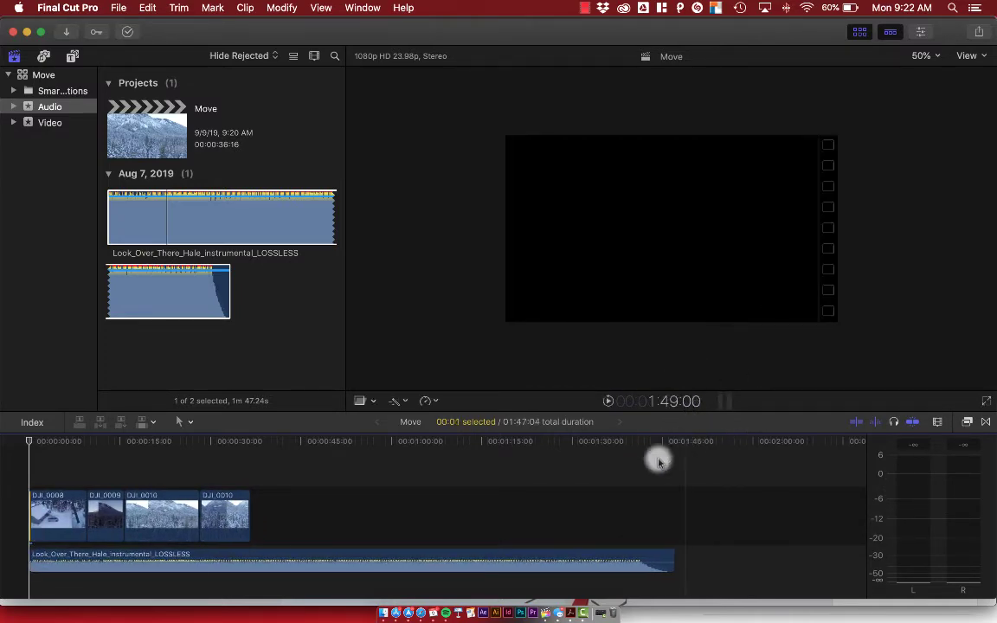
# Slide the music one frame left onto the gap, then zoom in to verify DJI_0008's start
pyautogui.moveTo(99, 555); pyautogui.dragTo(40, 553)
pyautogui.moveTo(28, 440); pyautogui.dragTo(52, 441)
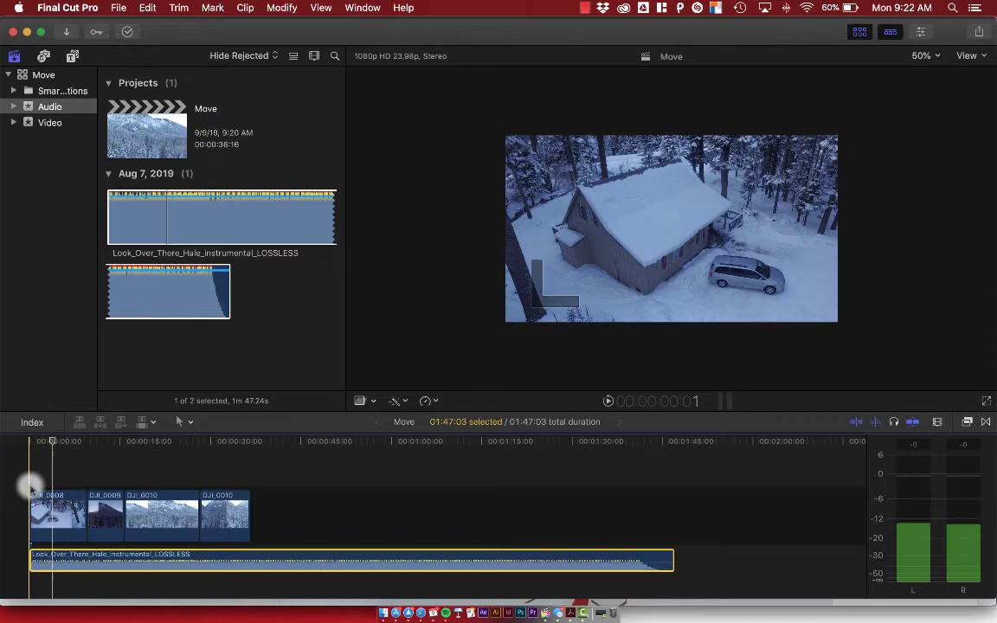
pyautogui.press('super+equal')
pyautogui.press('super+equal')
pyautogui.press('super+equal')
pyautogui.press('super+equal')
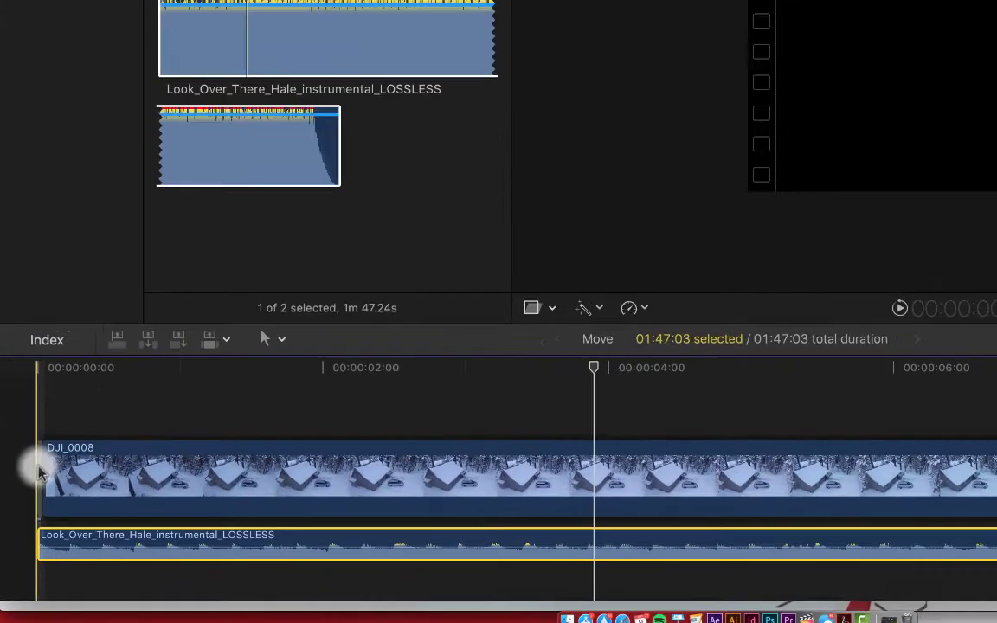
pyautogui.moveTo(26, 506); pyautogui.dragTo(29, 507)
pyautogui.moveTo(70, 376); pyautogui.dragTo(78, 424)
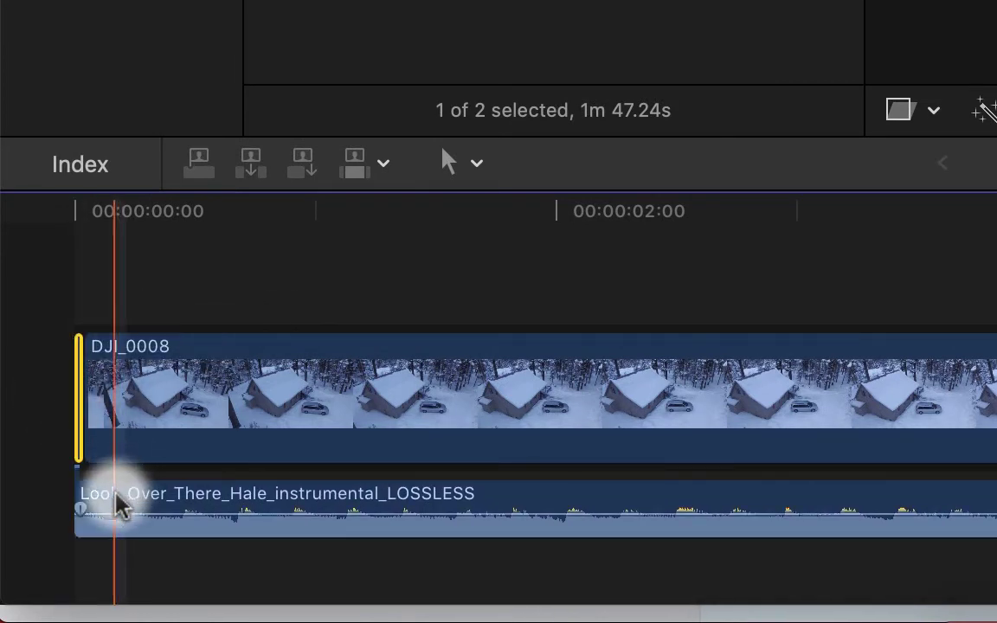
pyautogui.click(211, 390)
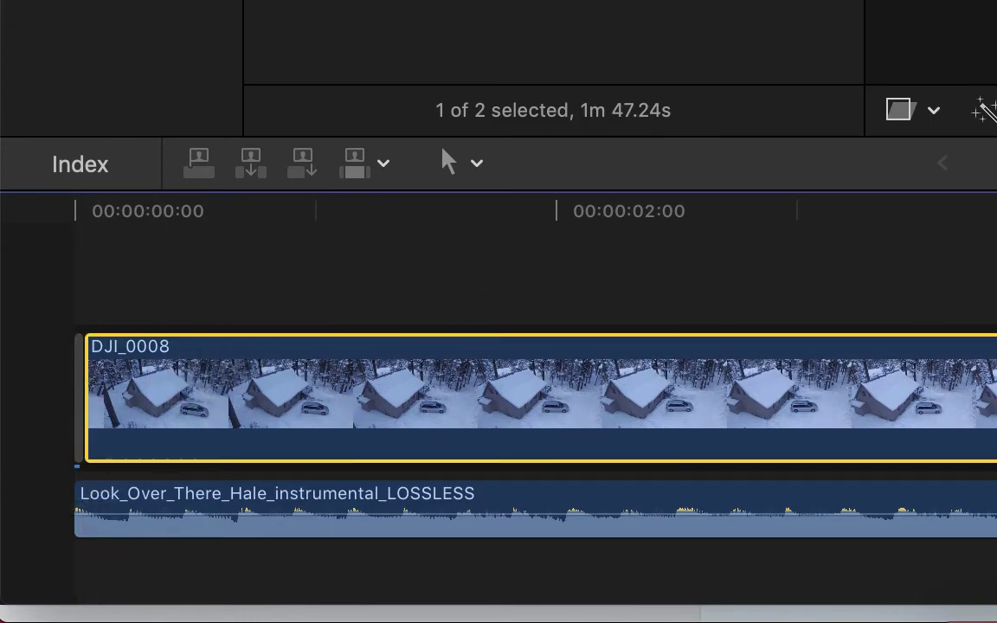
pyautogui.moveTo(211, 390); pyautogui.dragTo(996, 386)
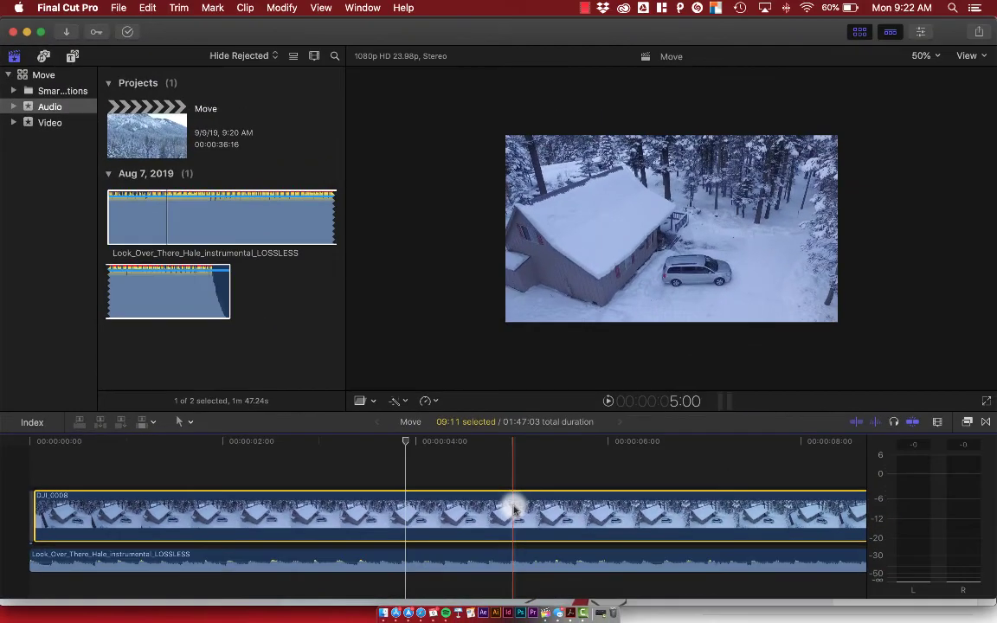
pyautogui.press('super+minus')
pyautogui.press('super+minus')
pyautogui.press('super+minus')
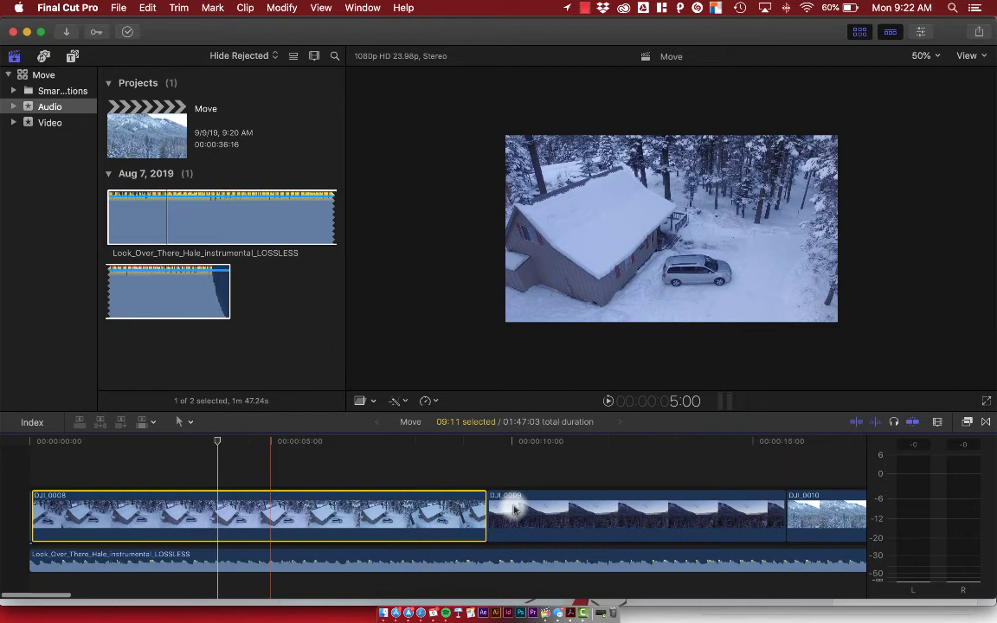